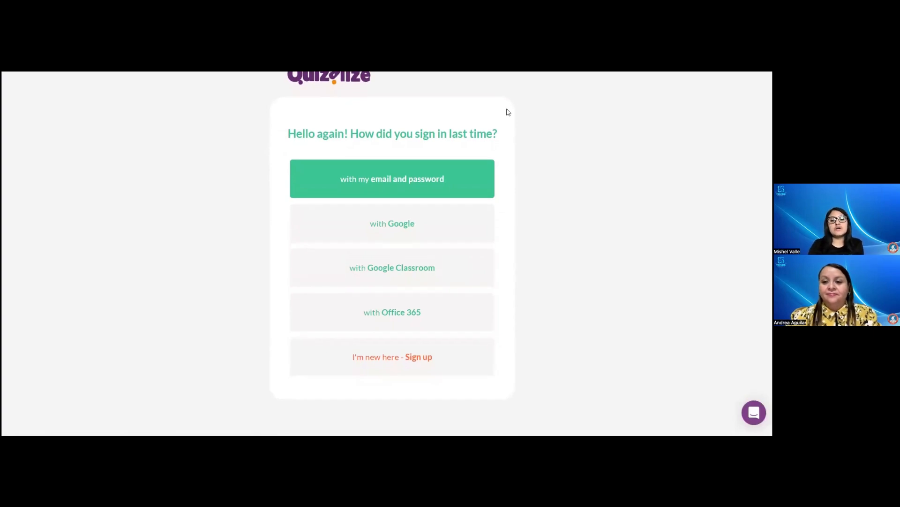
Step: Sign in with Google and open the classes page, dismissing the announcement message
{"action": "left_click", "coordinate": [412, 230]}
{"action": "left_click", "coordinate": [443, 208]}
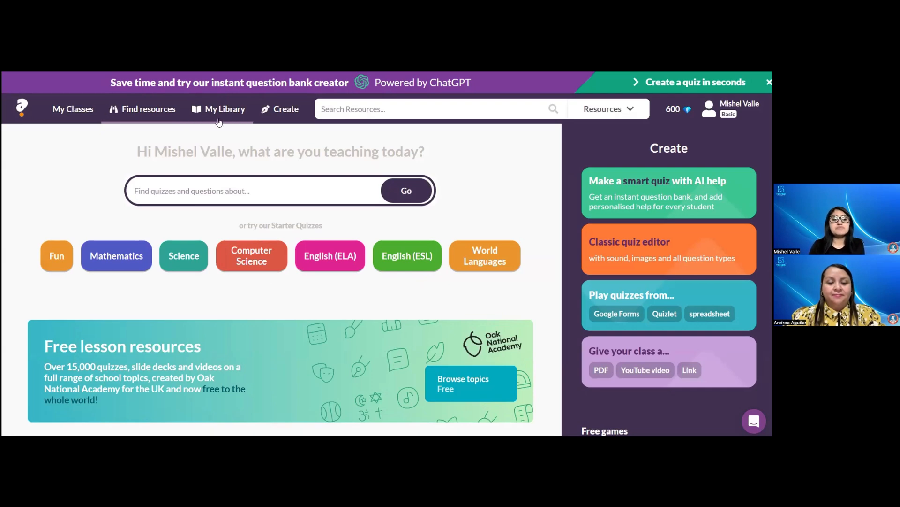
{"action": "left_click", "coordinate": [77, 108]}
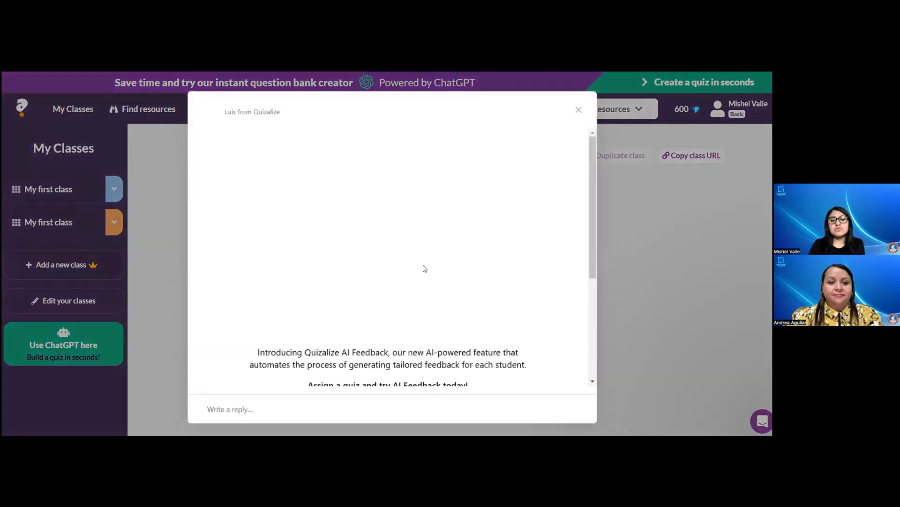
{"action": "left_click", "coordinate": [578, 112]}
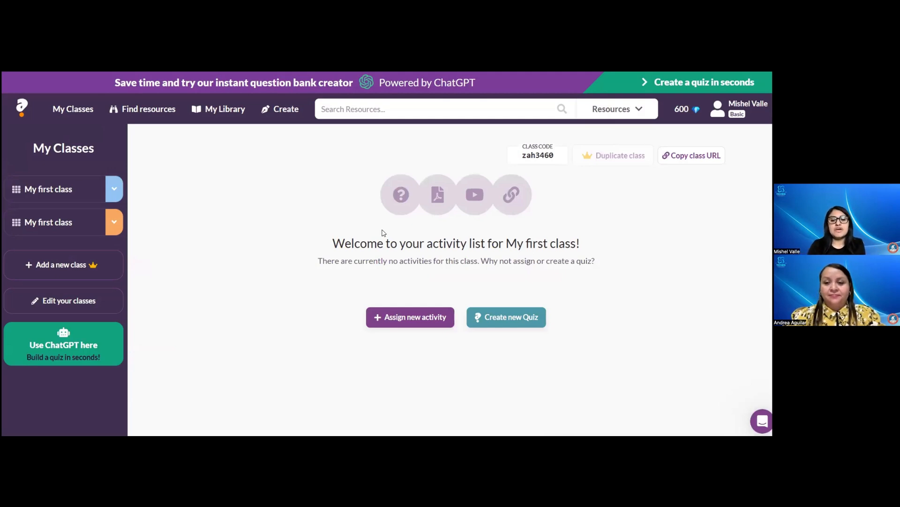
Step: Search the resources for "Parts of the body"
{"action": "left_click", "coordinate": [169, 117]}
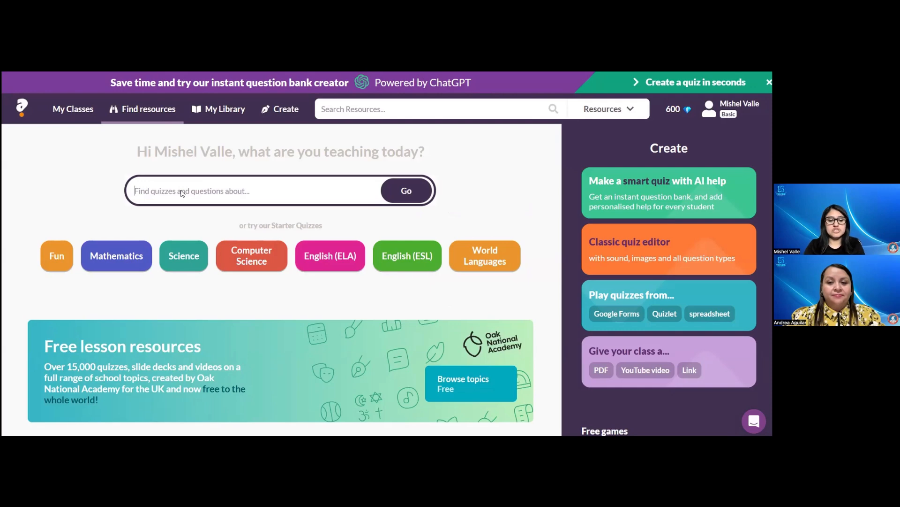
{"action": "type", "text": "Part"}
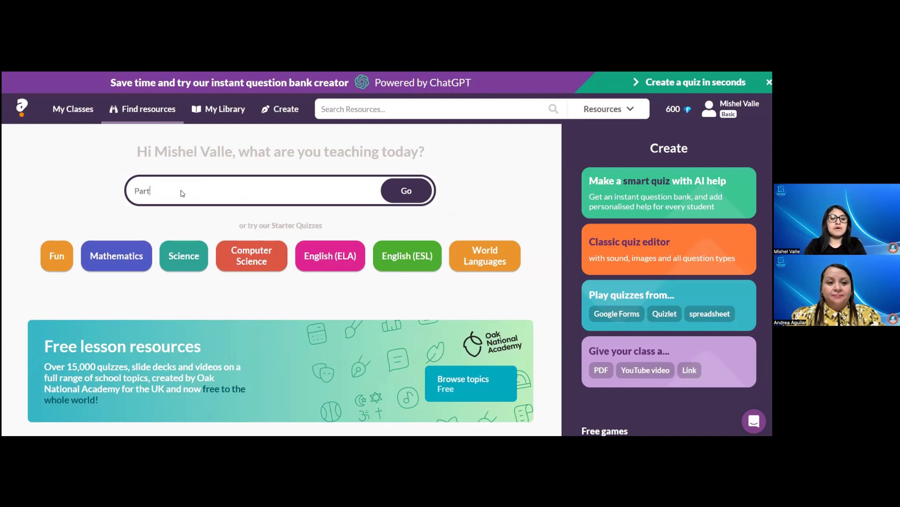
{"action": "type", "text": "s of the body"}
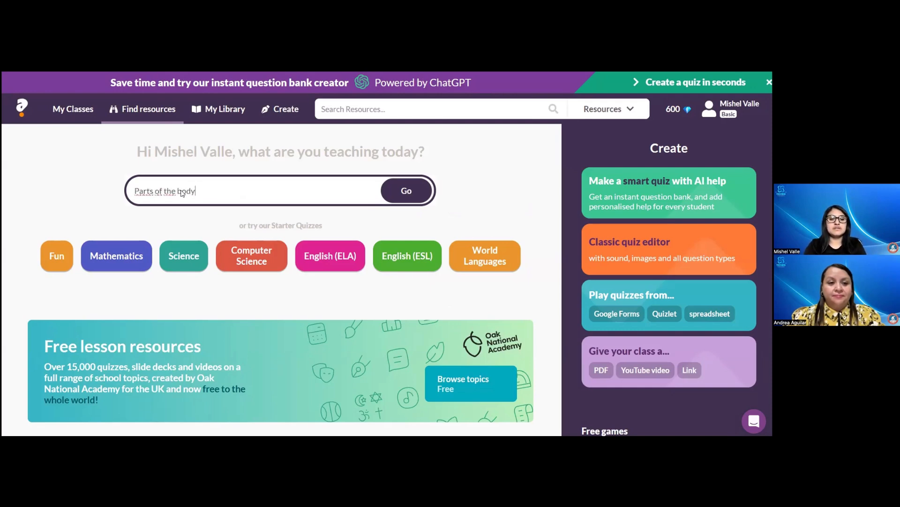
{"action": "key", "text": "Return"}
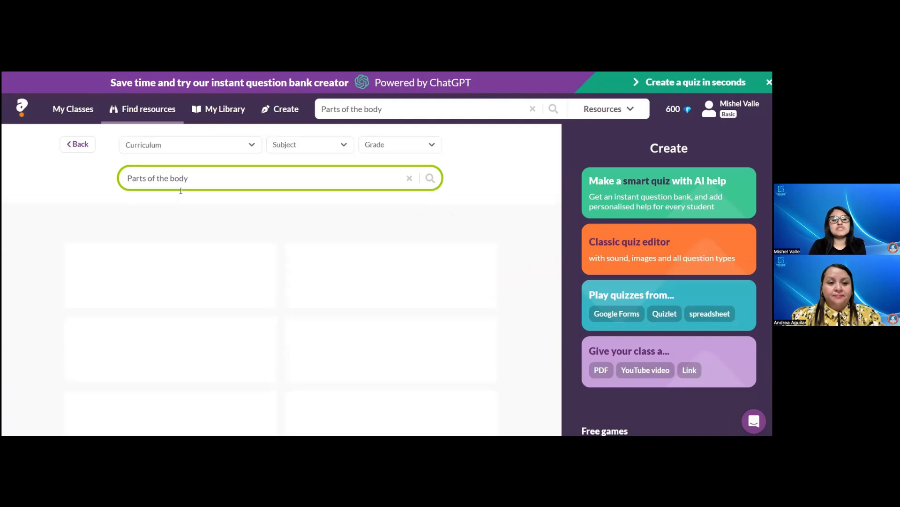
Step: Open the 9-question quiz "Parts of the Body" from the search results
{"action": "scroll", "coordinate": [281, 281], "scroll_direction": "down", "scroll_amount": 3}
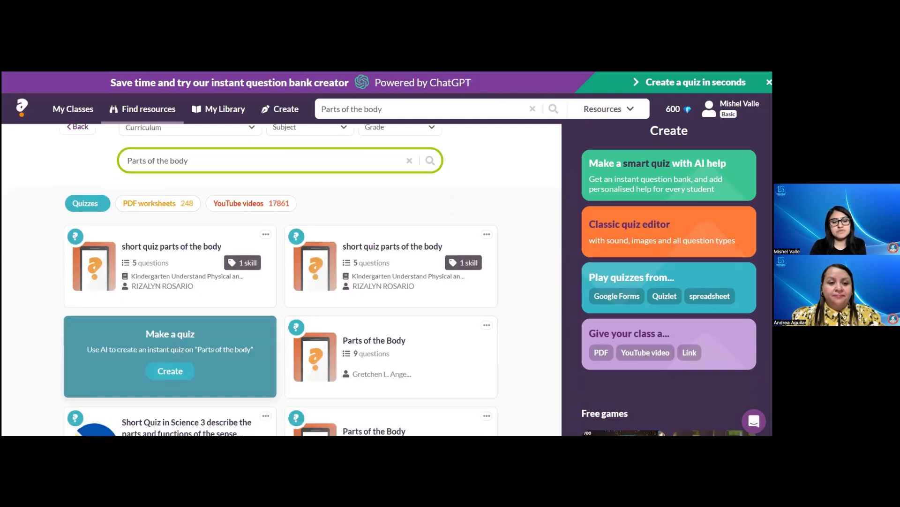
{"action": "scroll", "coordinate": [282, 281], "scroll_direction": "down", "scroll_amount": 3}
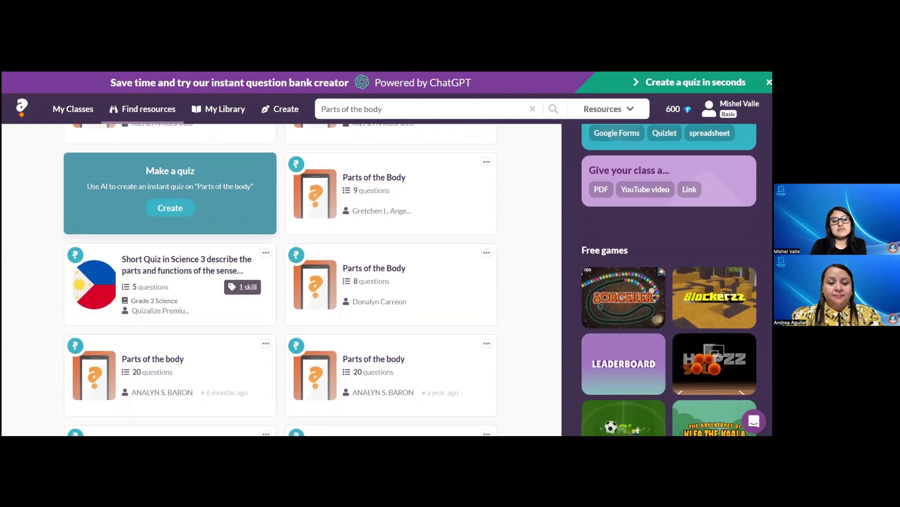
{"action": "scroll", "coordinate": [281, 281], "scroll_direction": "up", "scroll_amount": 4}
{"action": "scroll", "coordinate": [281, 282], "scroll_direction": "up", "scroll_amount": 3}
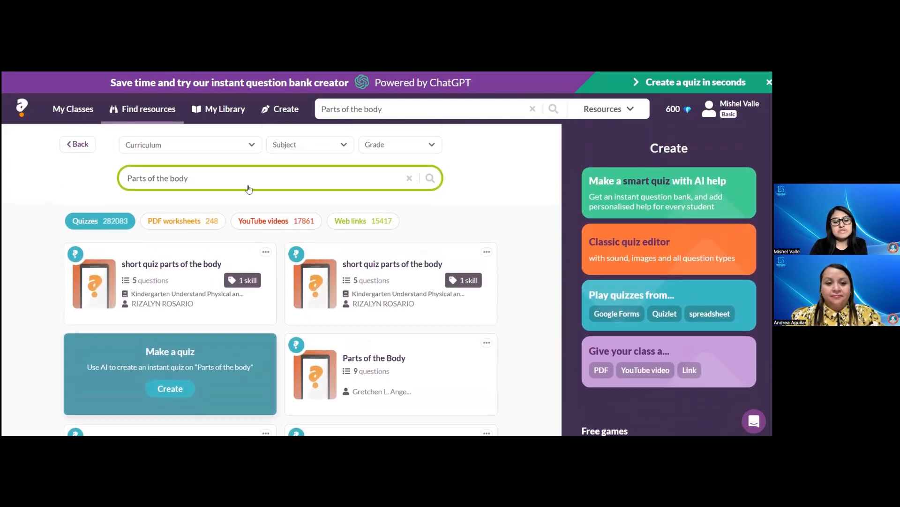
{"action": "left_click", "coordinate": [381, 364]}
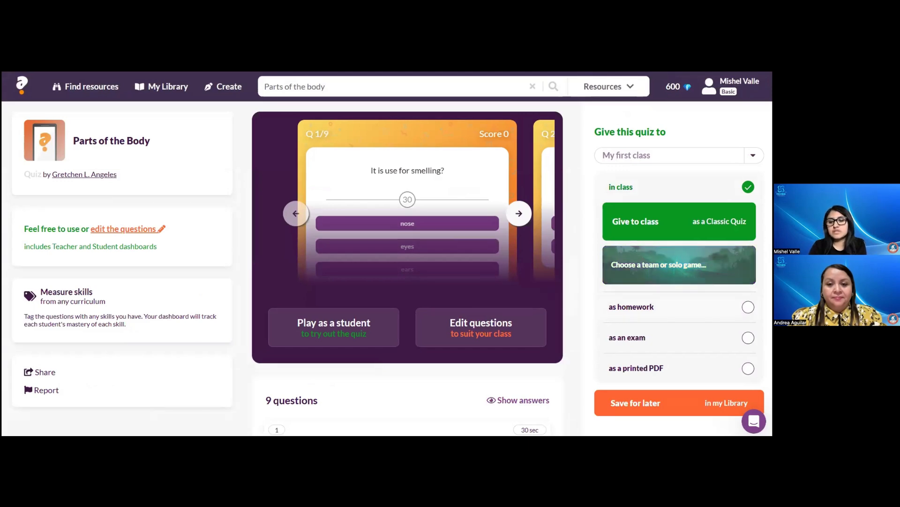
Step: Look through the questions of the "Parts of the Body" quiz and open them for editing
{"action": "scroll", "coordinate": [380, 363], "scroll_direction": "down", "scroll_amount": 3}
{"action": "scroll", "coordinate": [380, 364], "scroll_direction": "down", "scroll_amount": 6}
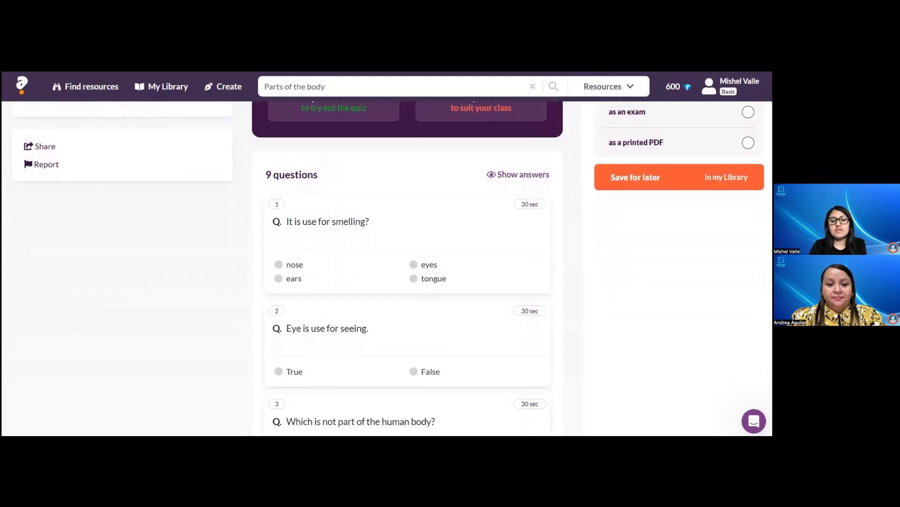
{"action": "scroll", "coordinate": [380, 364], "scroll_direction": "down", "scroll_amount": 5}
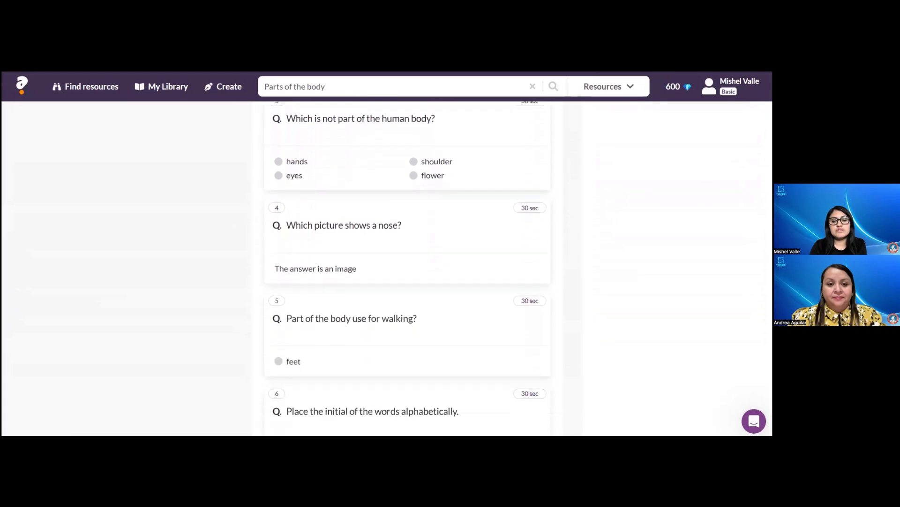
{"action": "scroll", "coordinate": [380, 364], "scroll_direction": "up", "scroll_amount": 8}
{"action": "scroll", "coordinate": [408, 268], "scroll_direction": "up", "scroll_amount": 6}
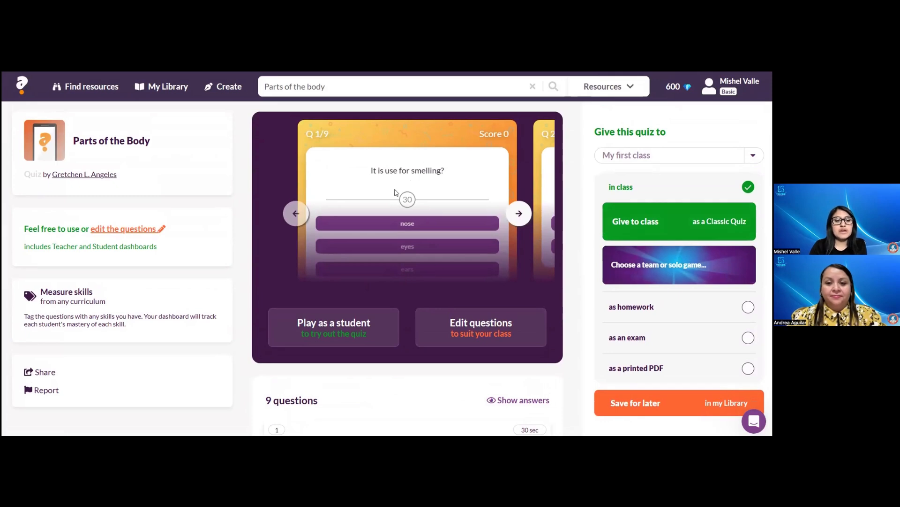
{"action": "left_click", "coordinate": [478, 324]}
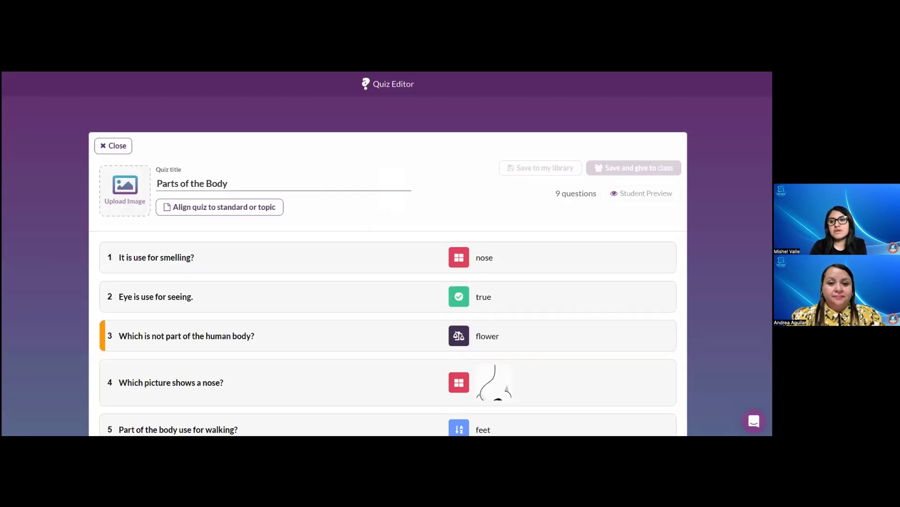
Step: Review the quiz's full question list in the editor, and close the quiz with its changes saved
{"action": "scroll", "coordinate": [389, 266], "scroll_direction": "down", "scroll_amount": 3}
{"action": "scroll", "coordinate": [388, 266], "scroll_direction": "up", "scroll_amount": 2}
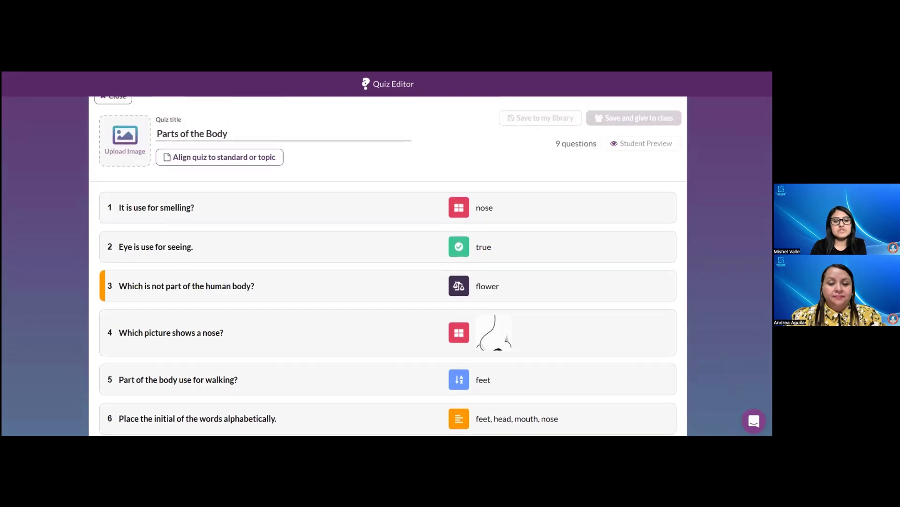
{"action": "scroll", "coordinate": [389, 266], "scroll_direction": "down", "scroll_amount": 4}
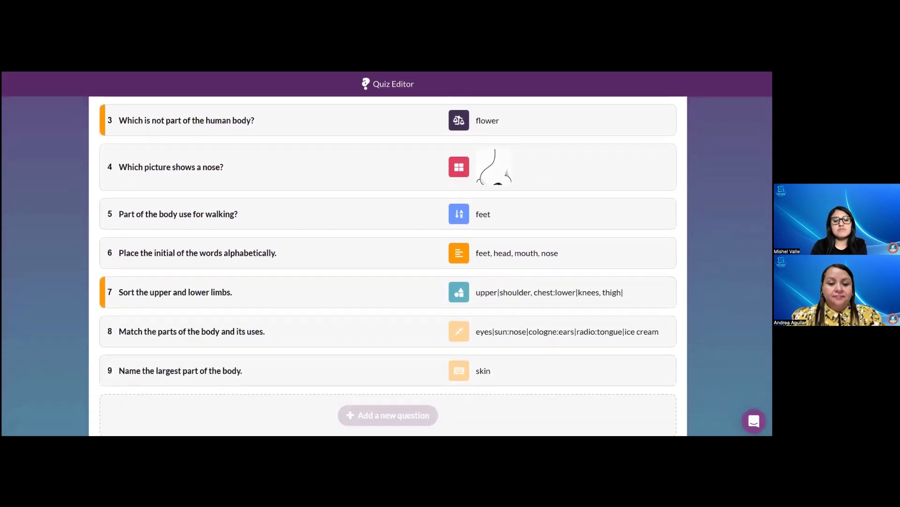
{"action": "scroll", "coordinate": [388, 266], "scroll_direction": "down", "scroll_amount": 1}
{"action": "scroll", "coordinate": [388, 266], "scroll_direction": "up", "scroll_amount": 6}
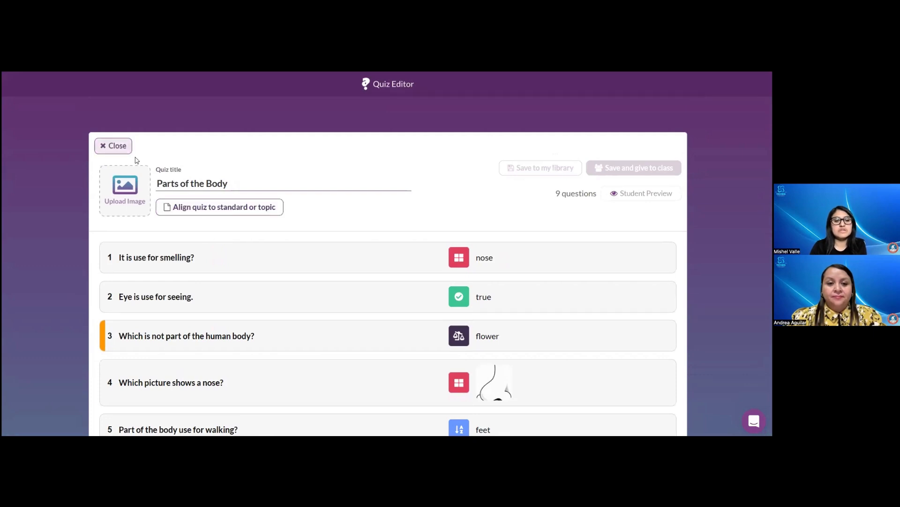
{"action": "left_click", "coordinate": [121, 147]}
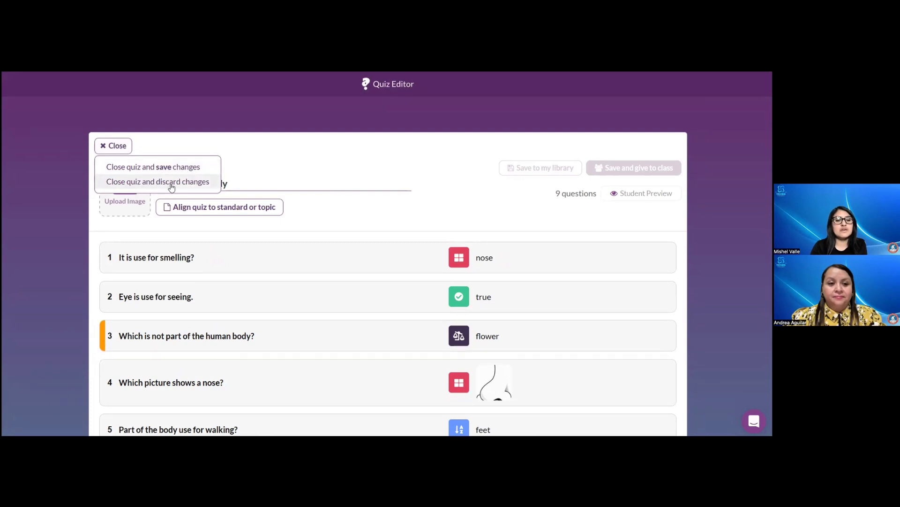
{"action": "left_click", "coordinate": [150, 168]}
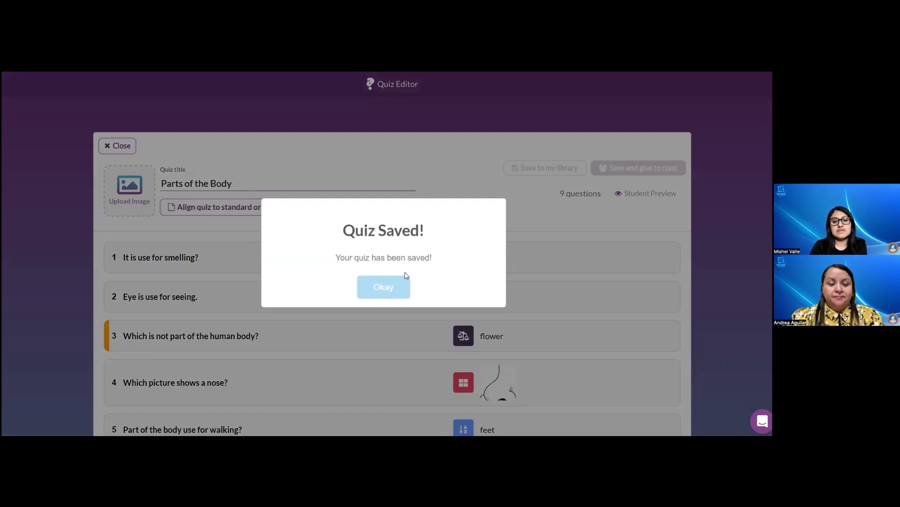
{"action": "left_click", "coordinate": [395, 286]}
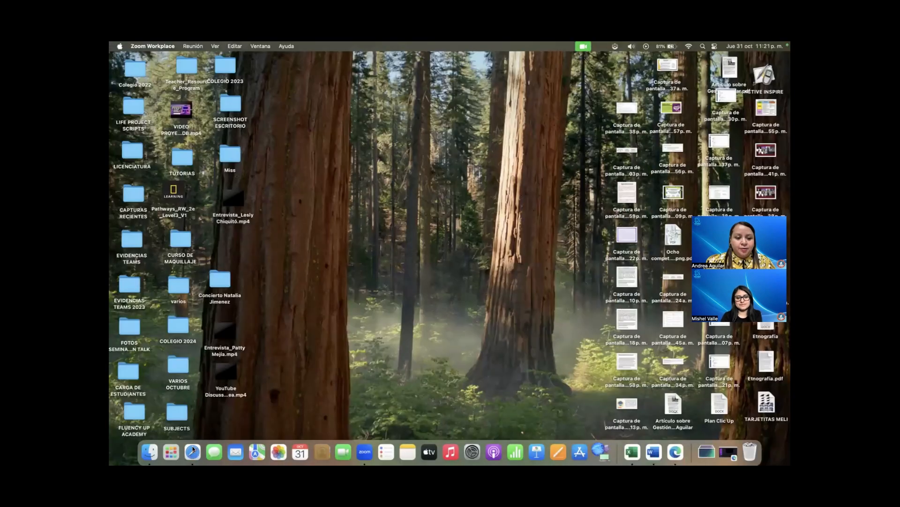
Step: Switch to Safari and generate smart quiz suggestions with AI help on "simple past", taught in English, for 8th grade
{"action": "left_click", "coordinate": [192, 451]}
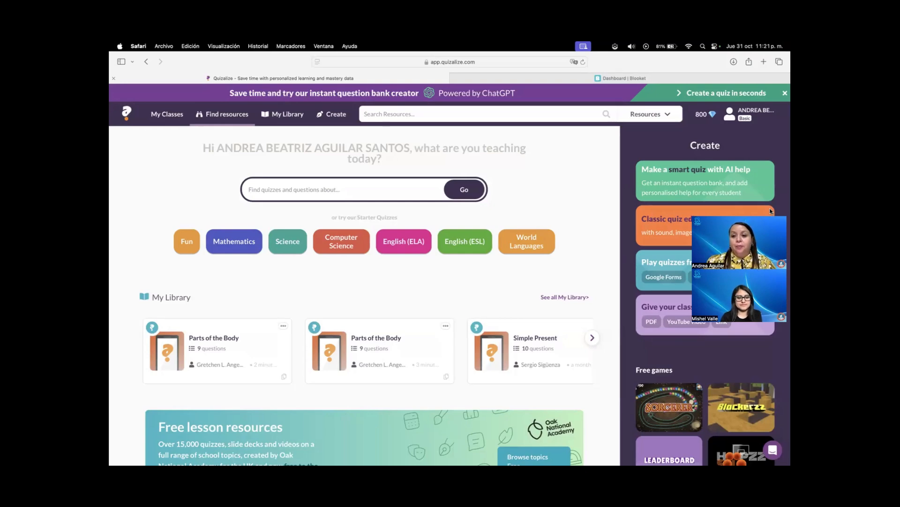
{"action": "left_click", "coordinate": [733, 175]}
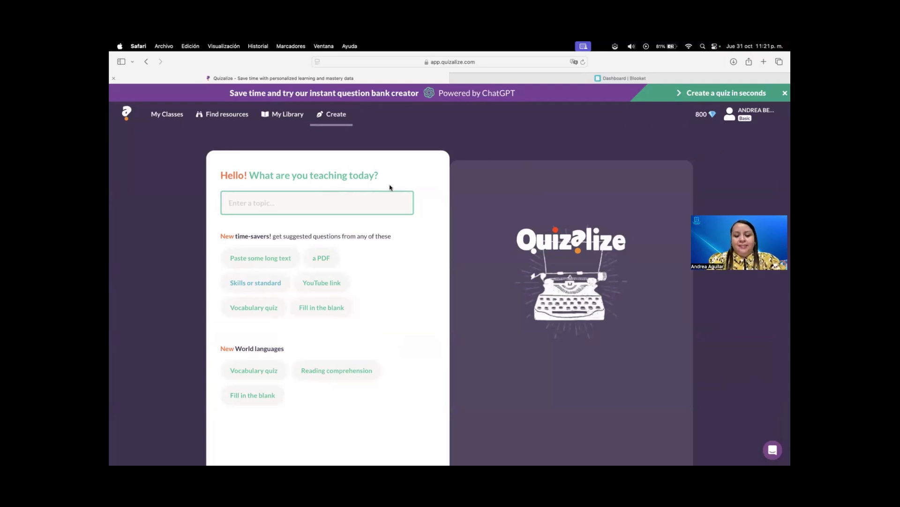
{"action": "type", "text": "simple past"}
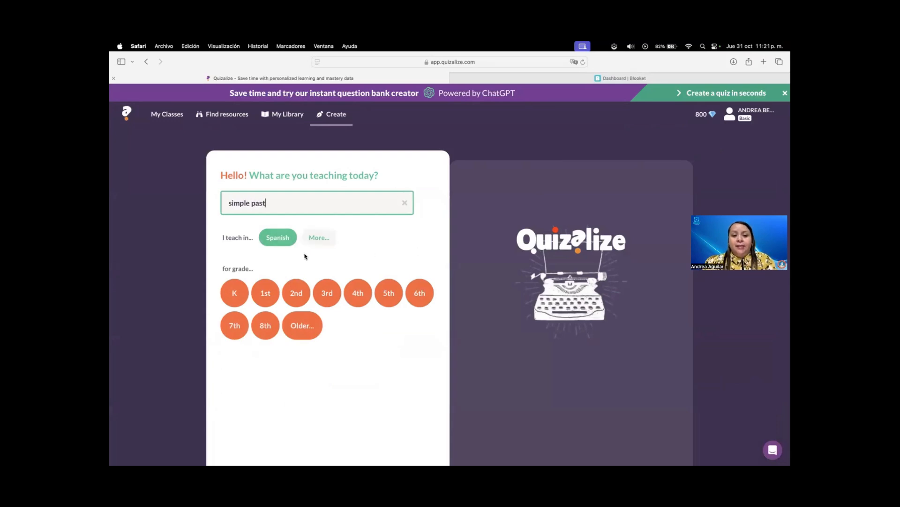
{"action": "left_click", "coordinate": [313, 246]}
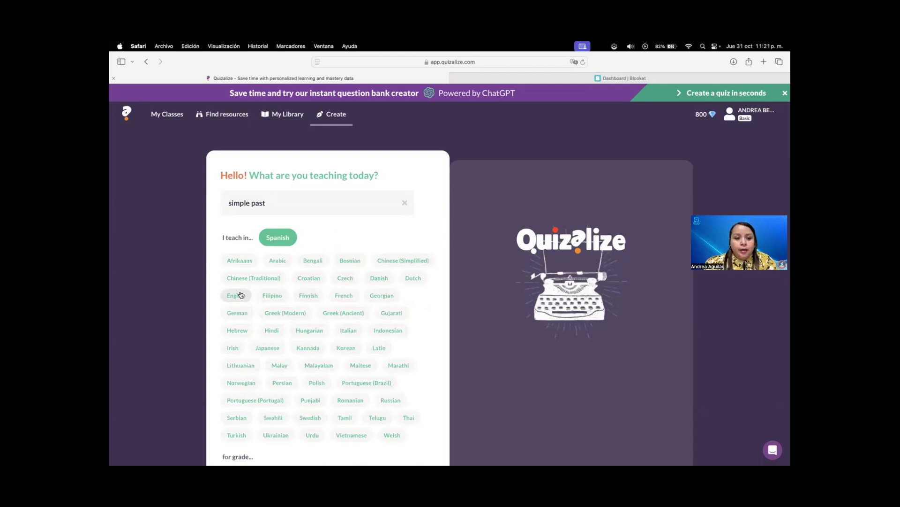
{"action": "left_click", "coordinate": [237, 295]}
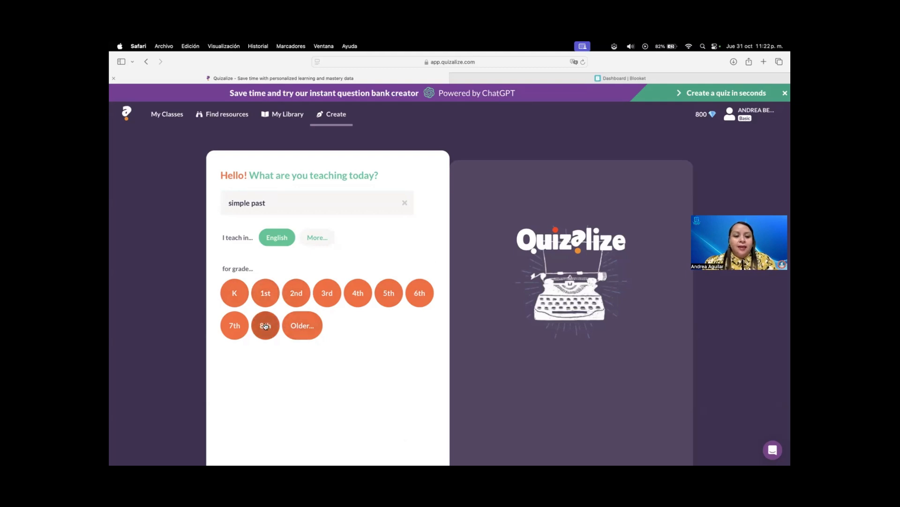
{"action": "left_click", "coordinate": [265, 326]}
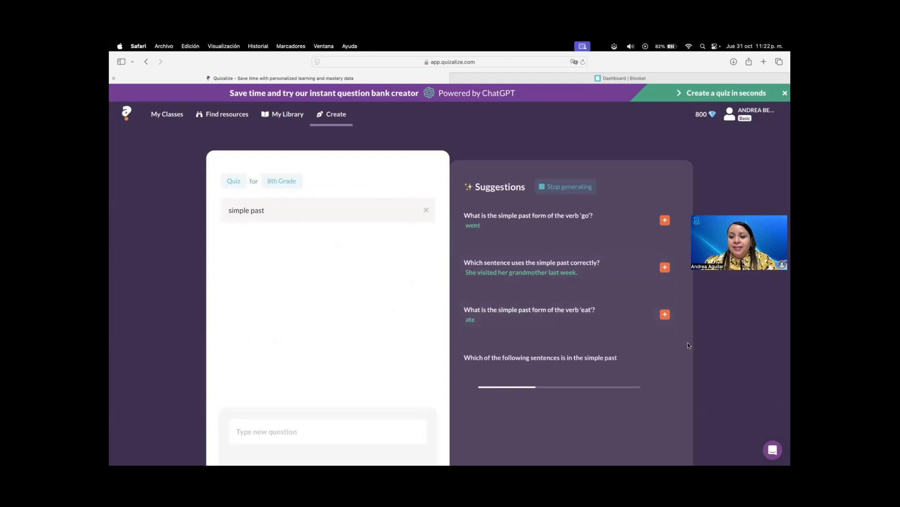
Step: Examine the suggested simple past questions and their answers for the 8th grade quiz
{"action": "scroll", "coordinate": [665, 211], "scroll_direction": "down", "scroll_amount": 2}
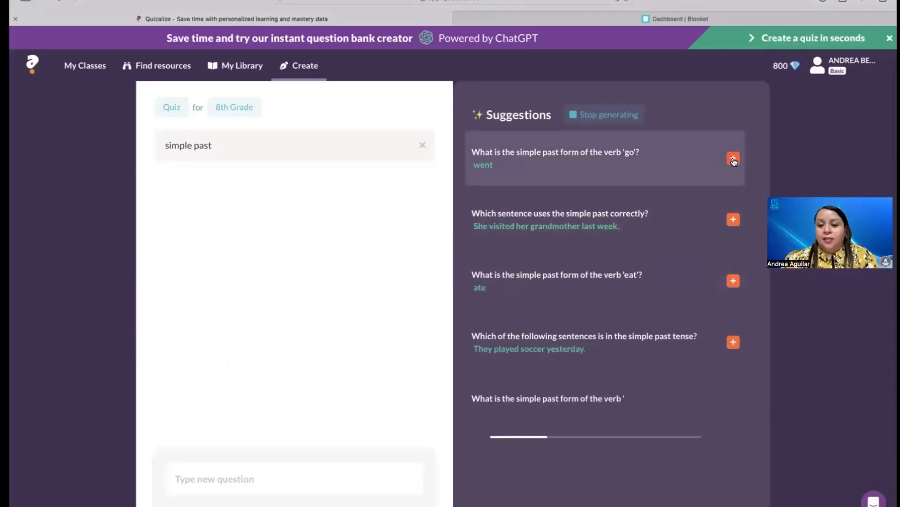
{"action": "scroll", "coordinate": [666, 187], "scroll_direction": "down", "scroll_amount": 2}
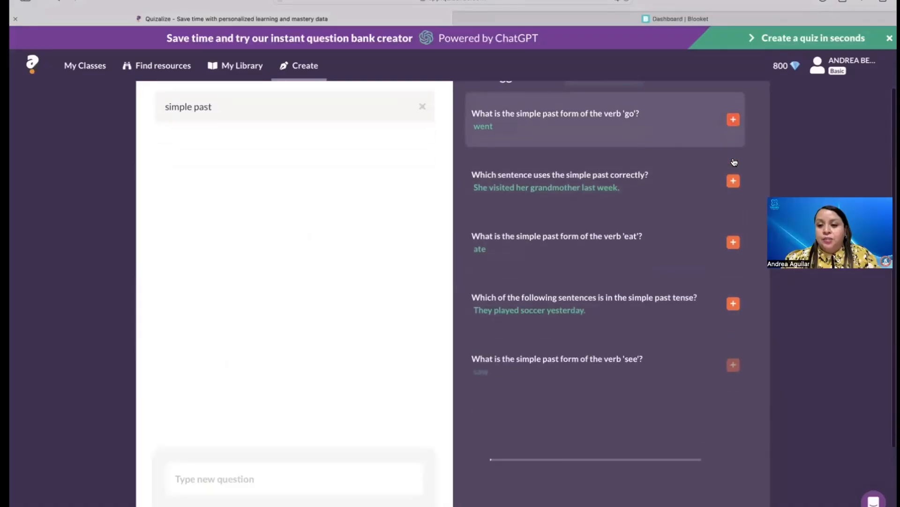
{"action": "scroll", "coordinate": [734, 162], "scroll_direction": "down", "scroll_amount": 1}
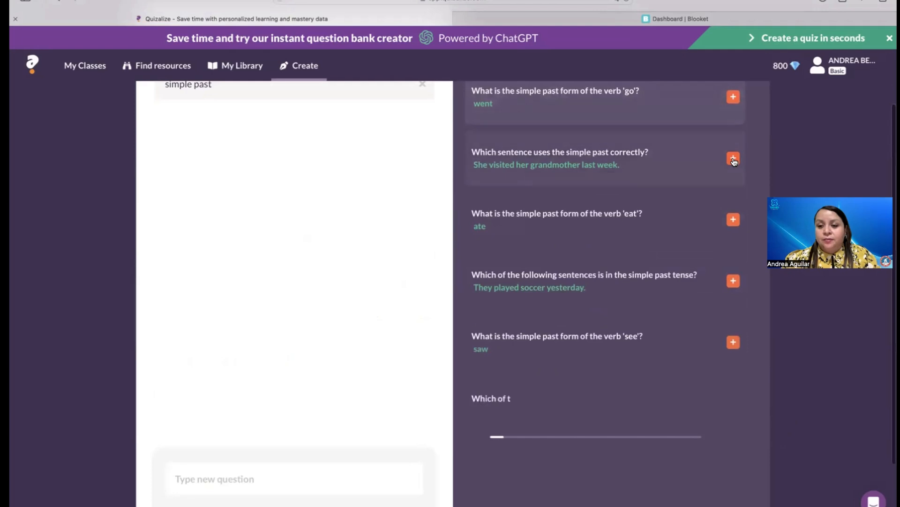
{"action": "left_click", "coordinate": [734, 97]}
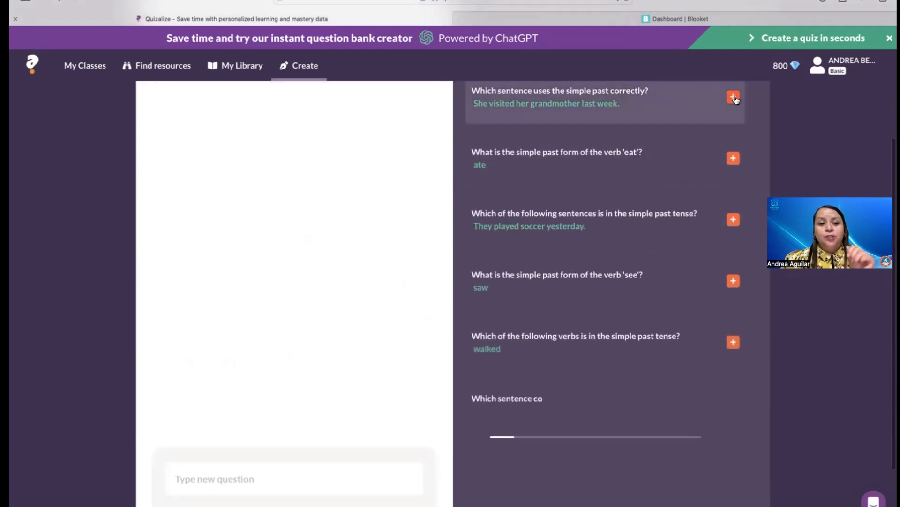
{"action": "left_click", "coordinate": [734, 98]}
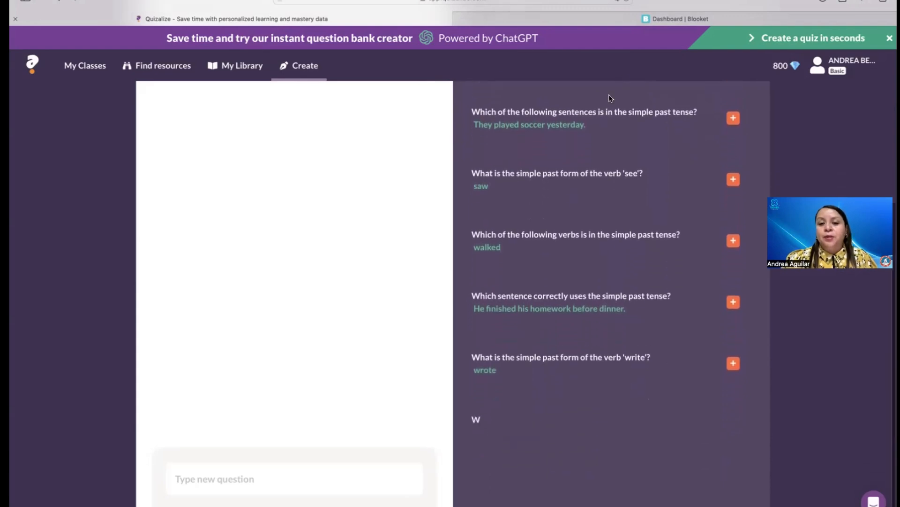
{"action": "scroll", "coordinate": [614, 126], "scroll_direction": "up", "scroll_amount": 6}
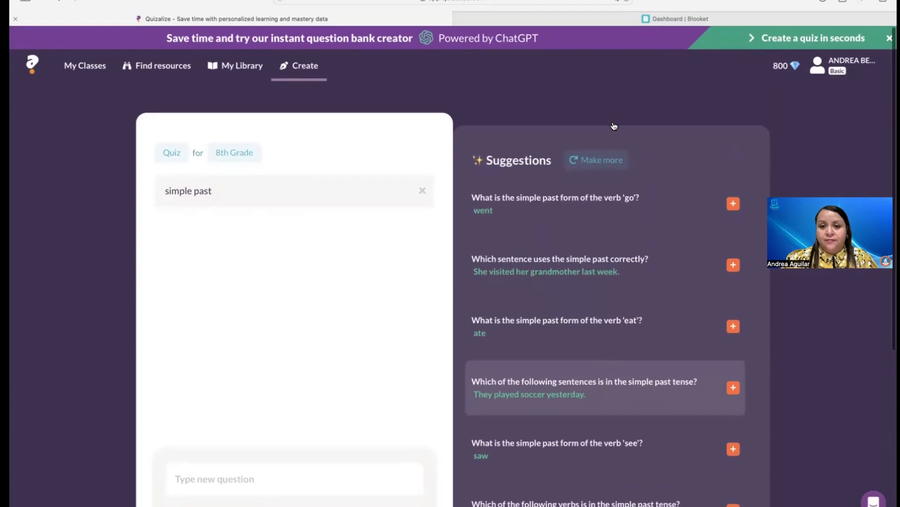
{"action": "scroll", "coordinate": [645, 357], "scroll_direction": "down", "scroll_amount": 6}
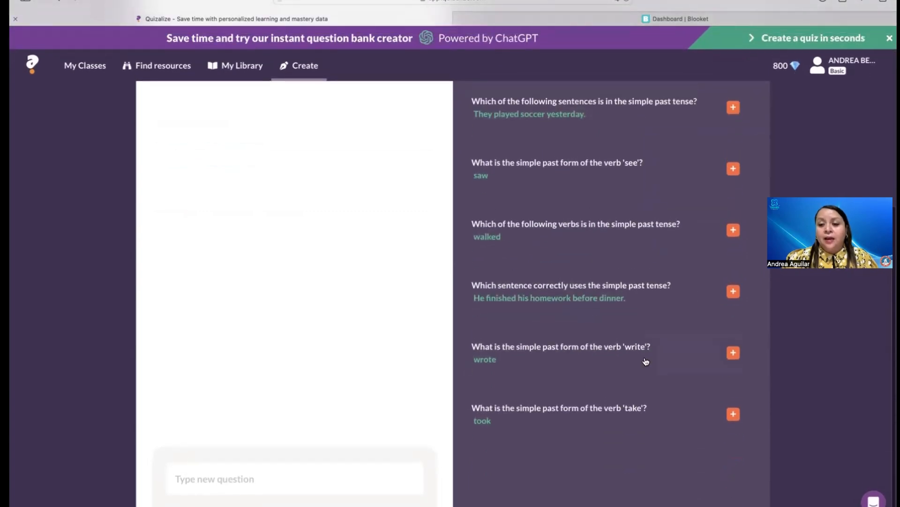
{"action": "scroll", "coordinate": [645, 360], "scroll_direction": "up", "scroll_amount": 6}
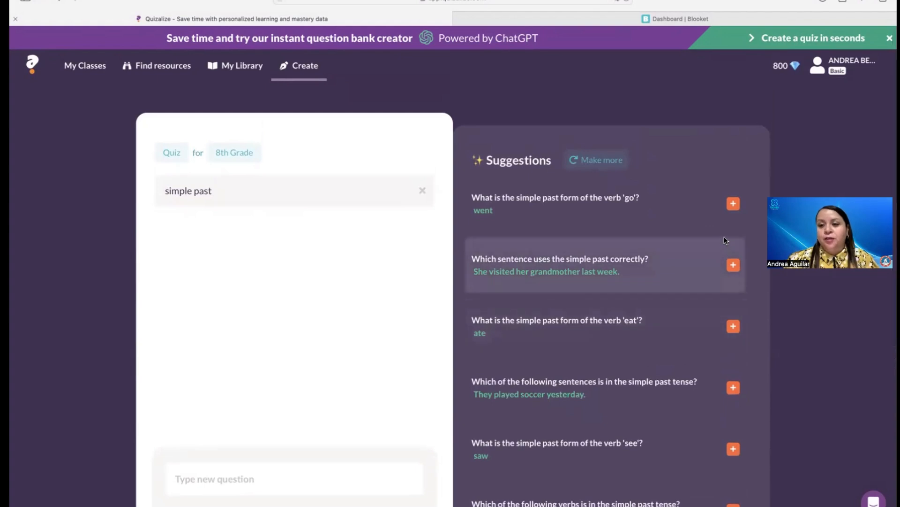
Step: Add the suggested questions on 'go', correct simple past usage, simple past sentences, 'see' and simple past verbs to the quiz
{"action": "left_click", "coordinate": [733, 205]}
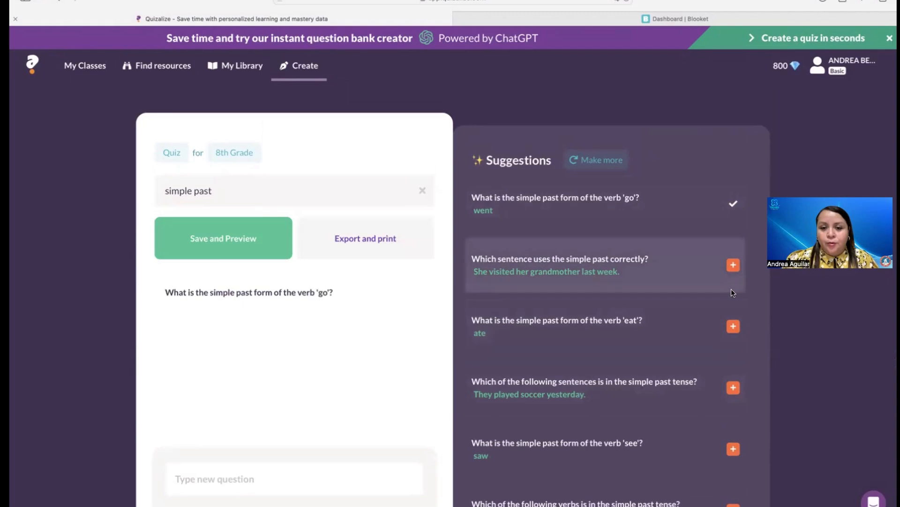
{"action": "left_click", "coordinate": [734, 264]}
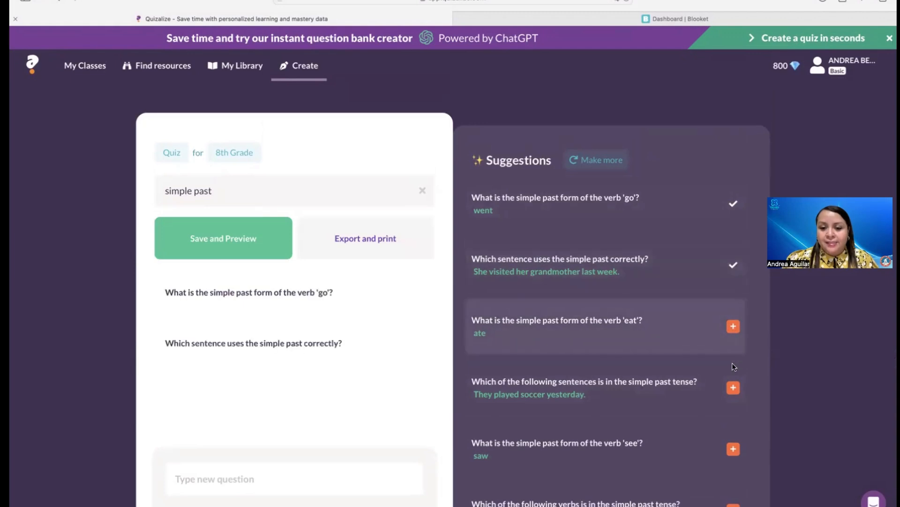
{"action": "left_click", "coordinate": [733, 388]}
{"action": "scroll", "coordinate": [724, 437], "scroll_direction": "down", "scroll_amount": 1}
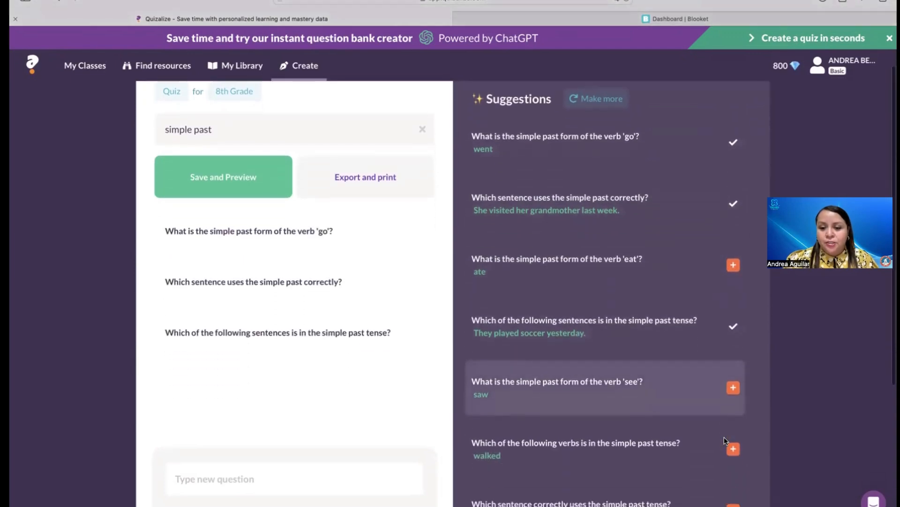
{"action": "left_click", "coordinate": [733, 387]}
{"action": "scroll", "coordinate": [721, 456], "scroll_direction": "down", "scroll_amount": 1}
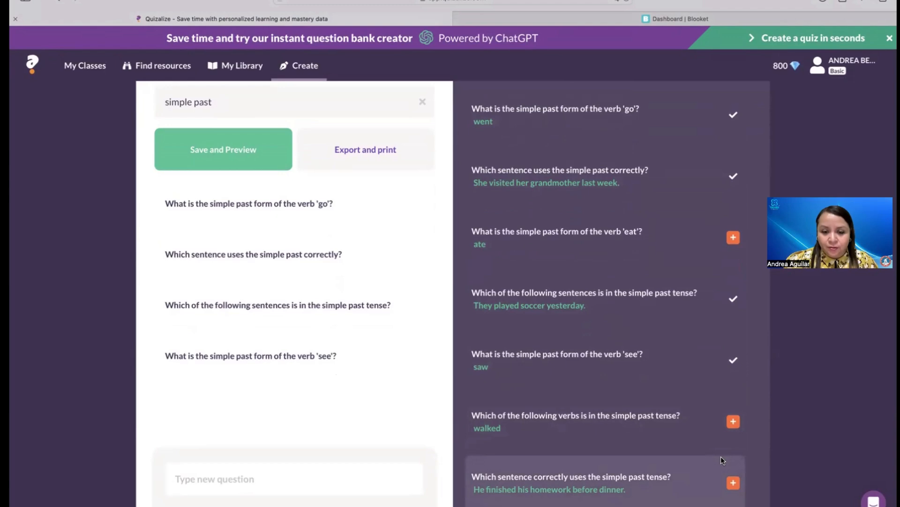
{"action": "scroll", "coordinate": [722, 456], "scroll_direction": "down", "scroll_amount": 3}
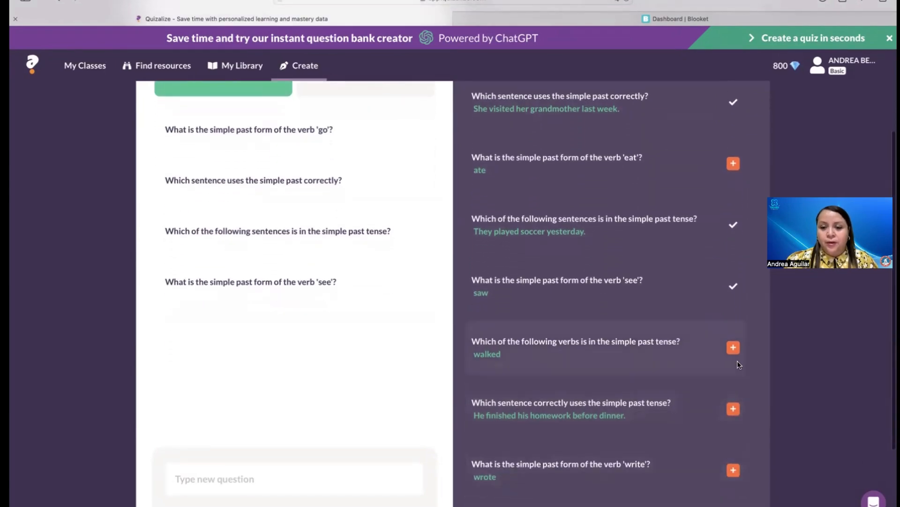
{"action": "left_click", "coordinate": [733, 348]}
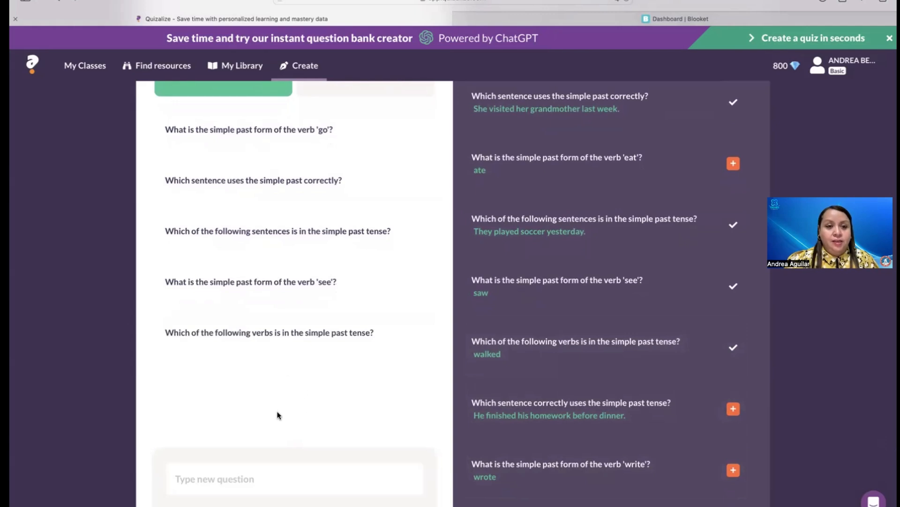
Step: Export the simple past quiz as a file for Blooket
{"action": "scroll", "coordinate": [277, 413], "scroll_direction": "up", "scroll_amount": 5}
{"action": "scroll", "coordinate": [277, 416], "scroll_direction": "up", "scroll_amount": 1}
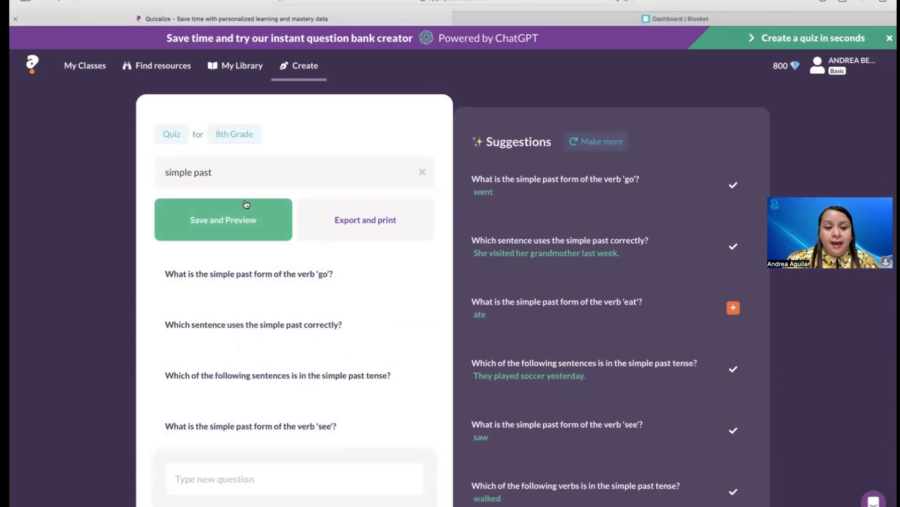
{"action": "left_click", "coordinate": [396, 224]}
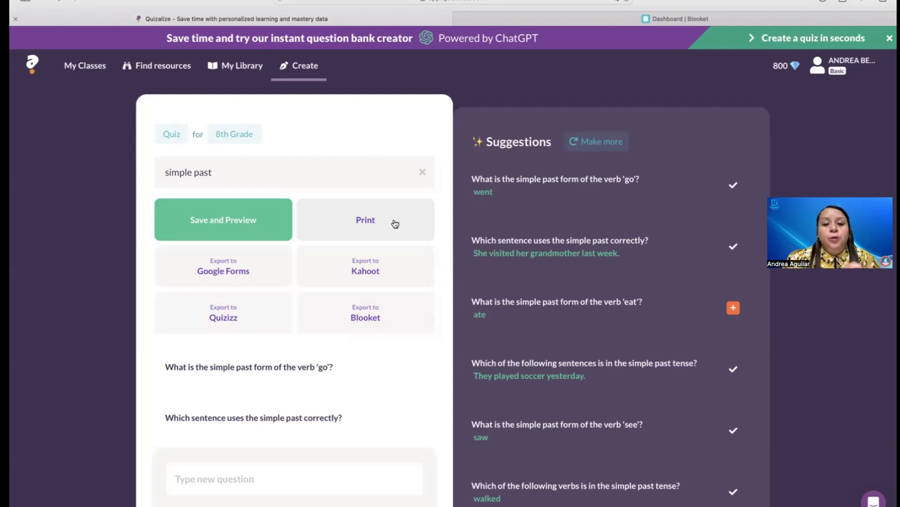
{"action": "left_click", "coordinate": [382, 320]}
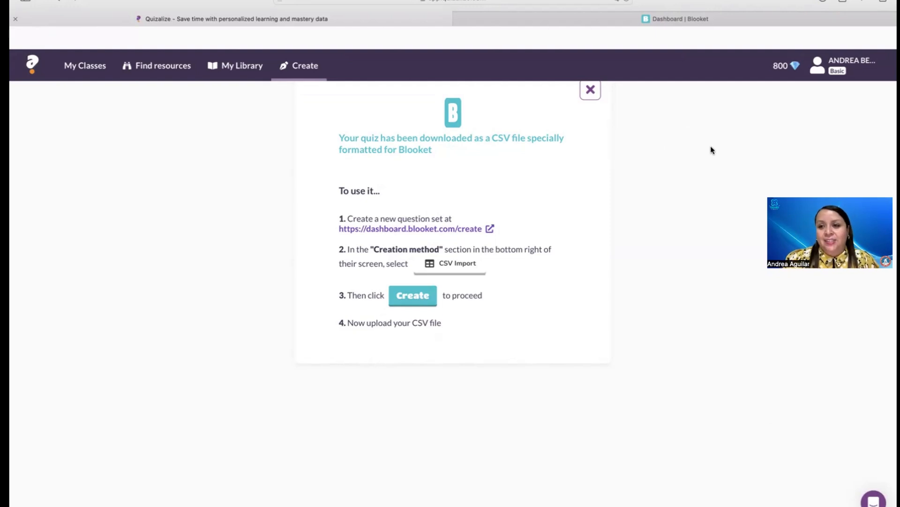
Step: Open the downloaded Simple past_Import_to_Blooket.csv, examine its questions and answers in full screen, and return to Safari
{"action": "left_click", "coordinate": [822, 1]}
{"action": "left_click", "coordinate": [704, 43]}
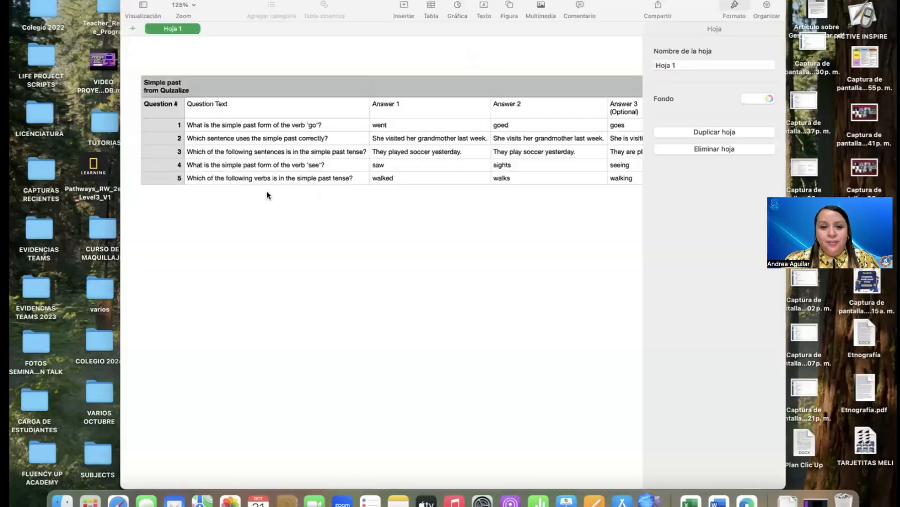
{"action": "key", "text": "ctrl+super+f"}
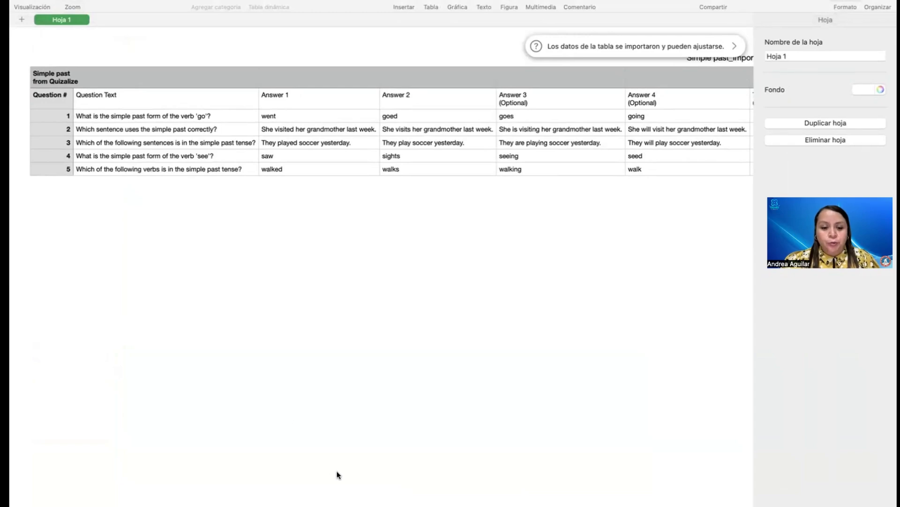
{"action": "mouse_move", "coordinate": [323, 501]}
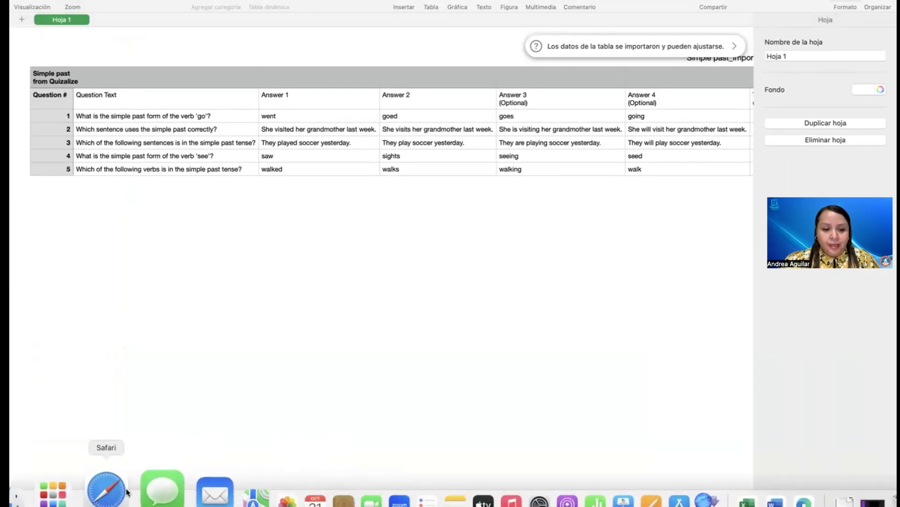
{"action": "left_click", "coordinate": [88, 493]}
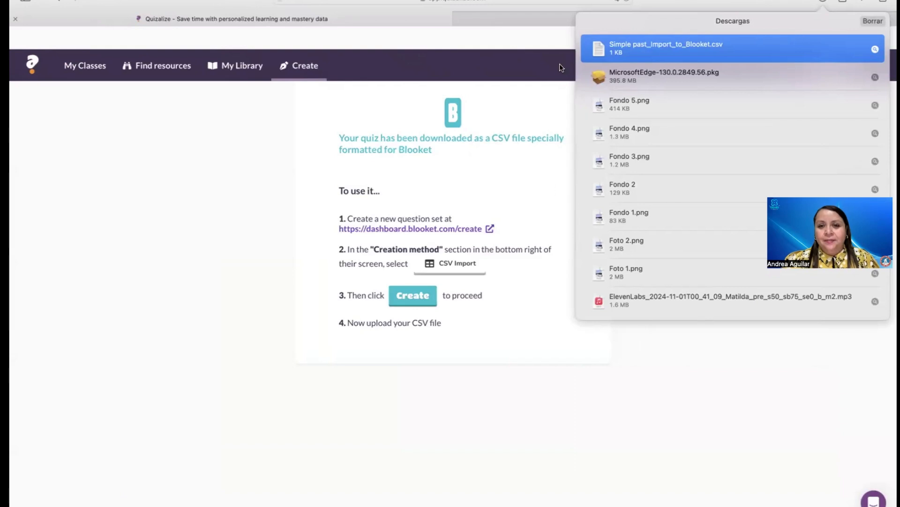
{"action": "left_click", "coordinate": [539, 39]}
Step: Switch to Blooket and start a new question set titled "Simple Past" with the description "Short quiz about Simple Past"
{"action": "left_click", "coordinate": [702, 19]}
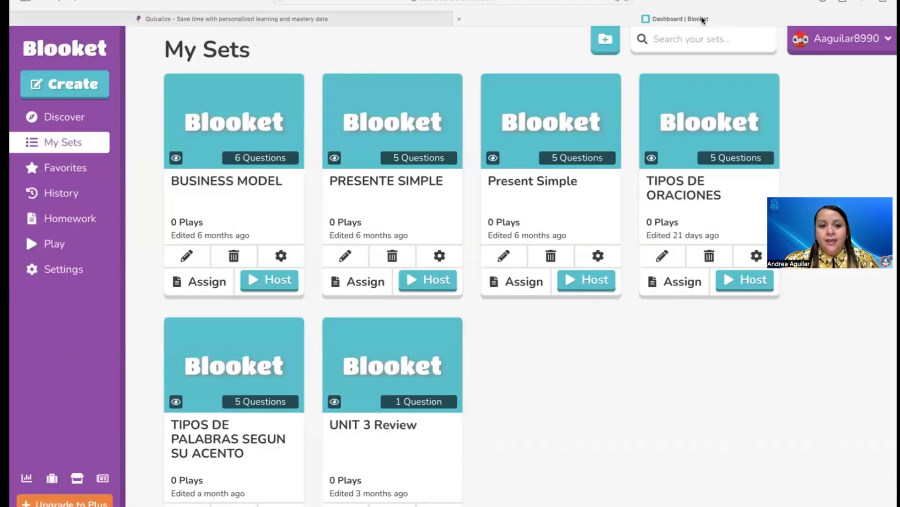
{"action": "mouse_move", "coordinate": [797, 497]}
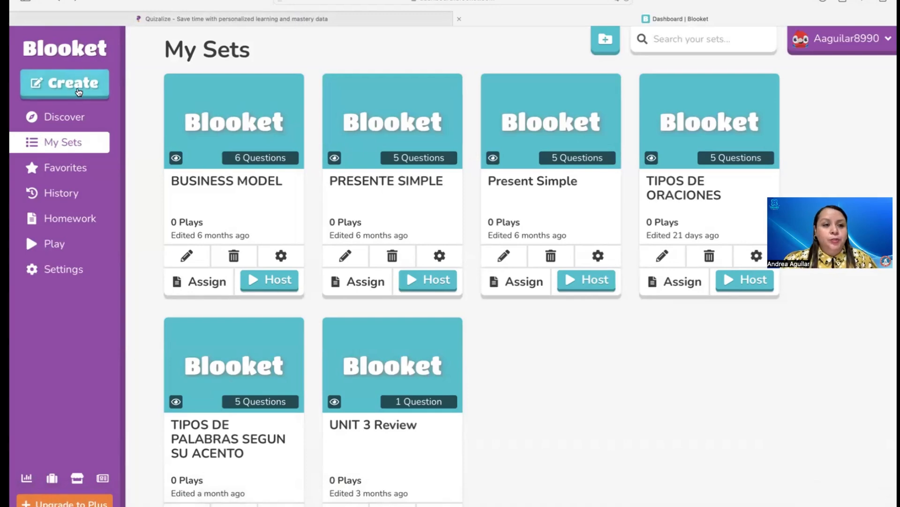
{"action": "left_click", "coordinate": [81, 88]}
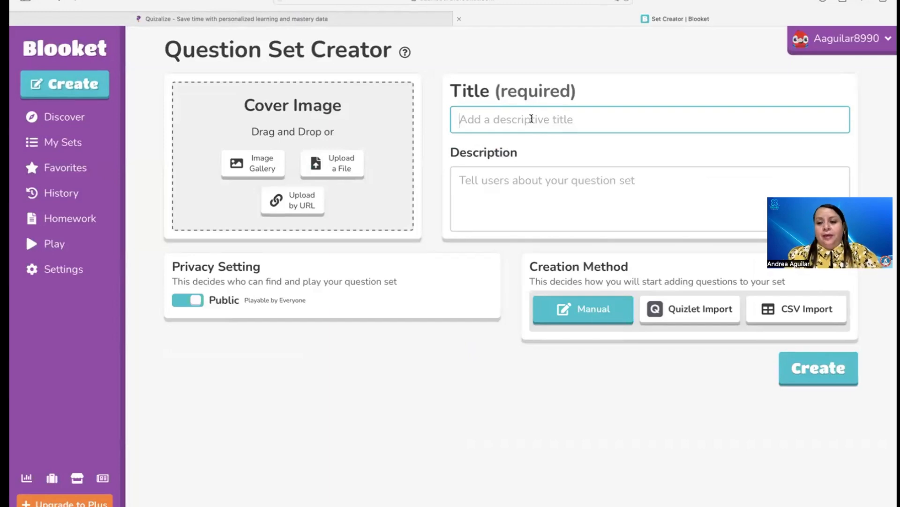
{"action": "type", "text": "Sim"}
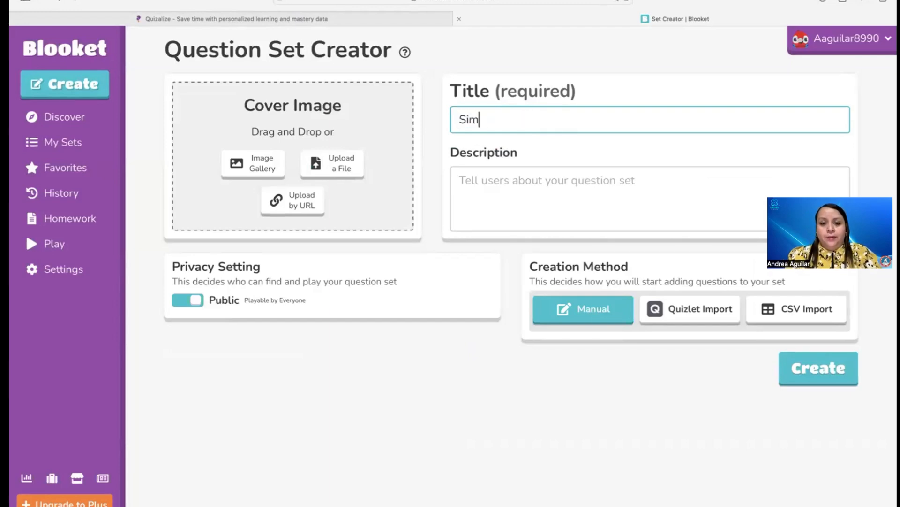
{"action": "type", "text": "ple Past"}
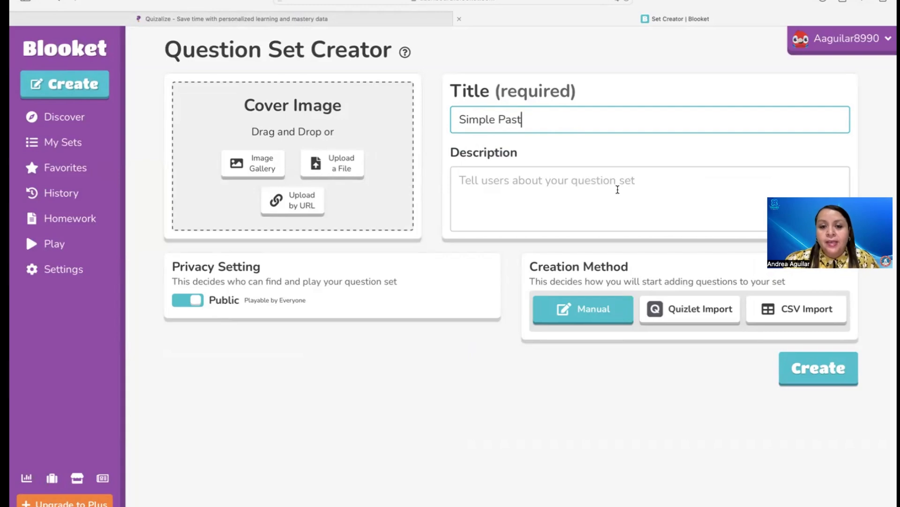
{"action": "left_click", "coordinate": [610, 188]}
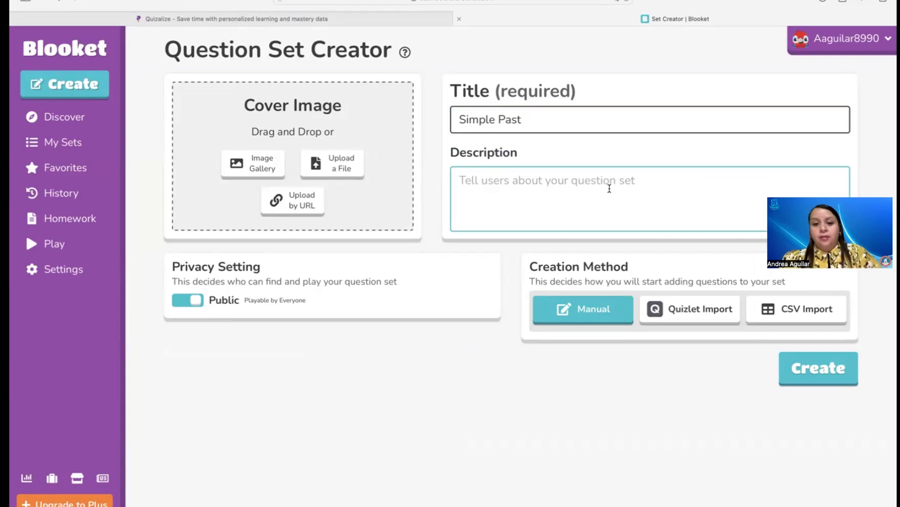
{"action": "type", "text": "Shor"}
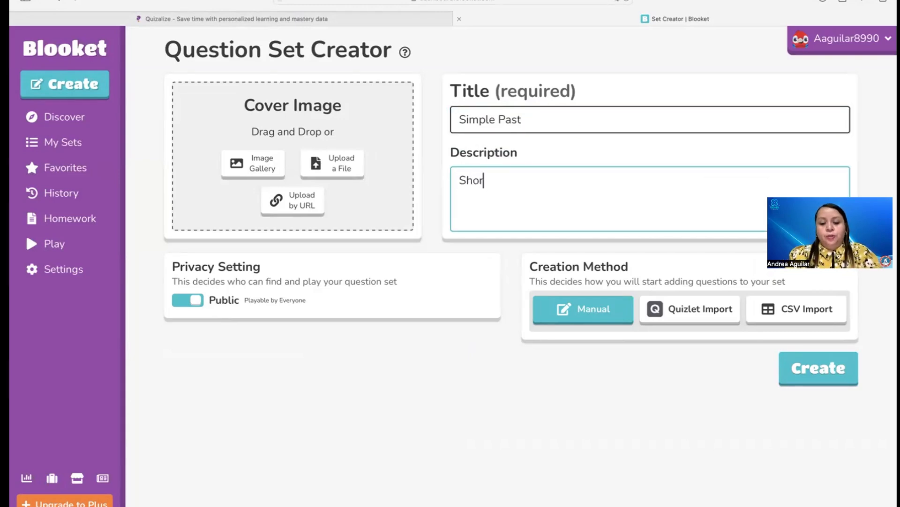
{"action": "type", "text": "t quiz a"}
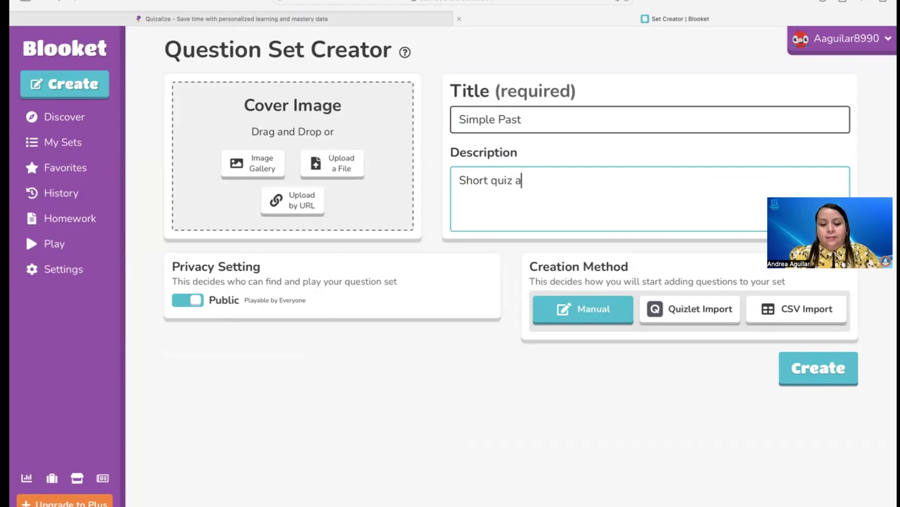
{"action": "type", "text": "bout Simp"}
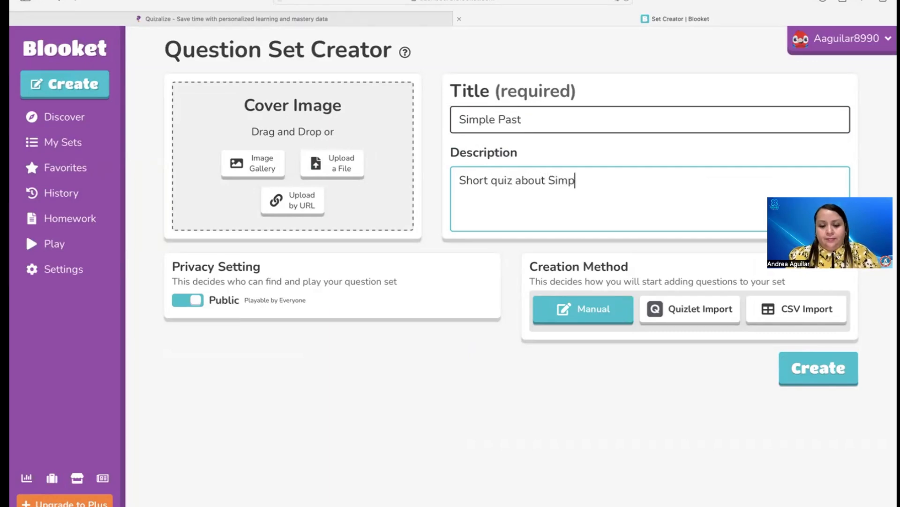
{"action": "type", "text": "le Past"}
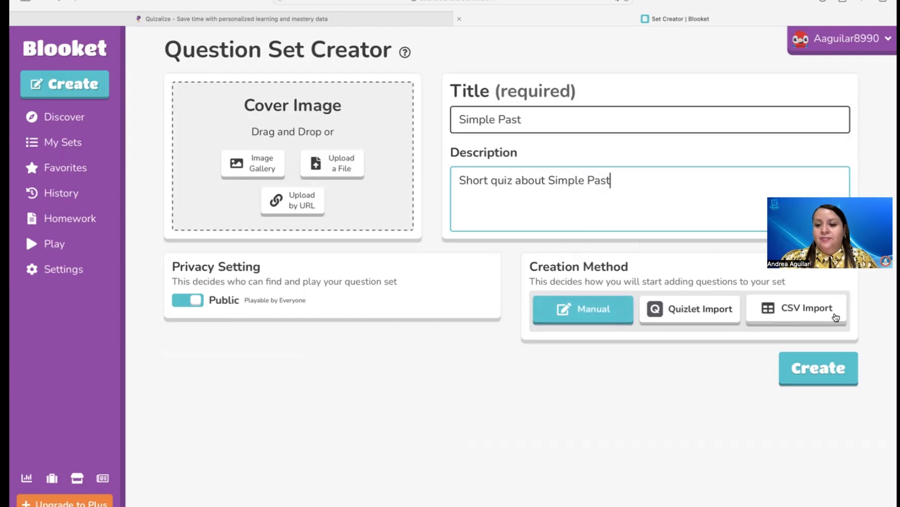
Step: Create the set with the CSV Import method and upload Presente simple_Import_to_Blooket.csv from the recent files
{"action": "left_click", "coordinate": [817, 313]}
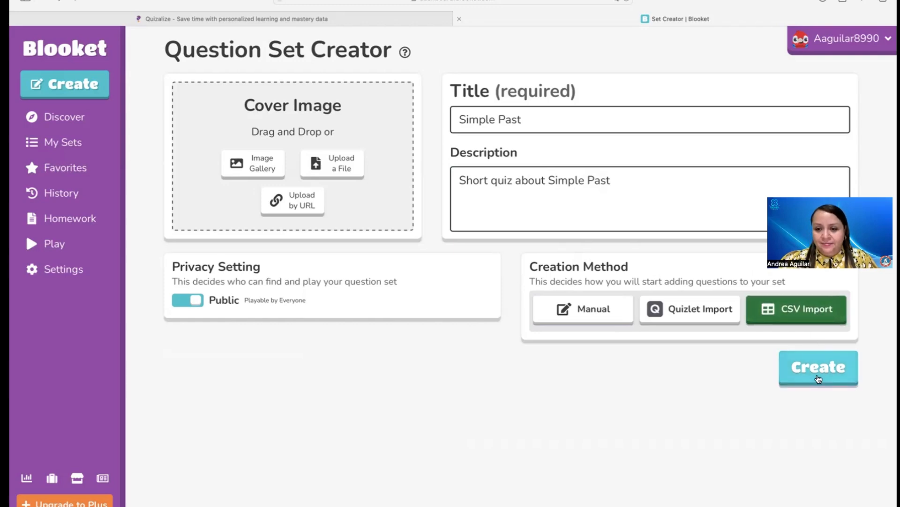
{"action": "left_click", "coordinate": [819, 378]}
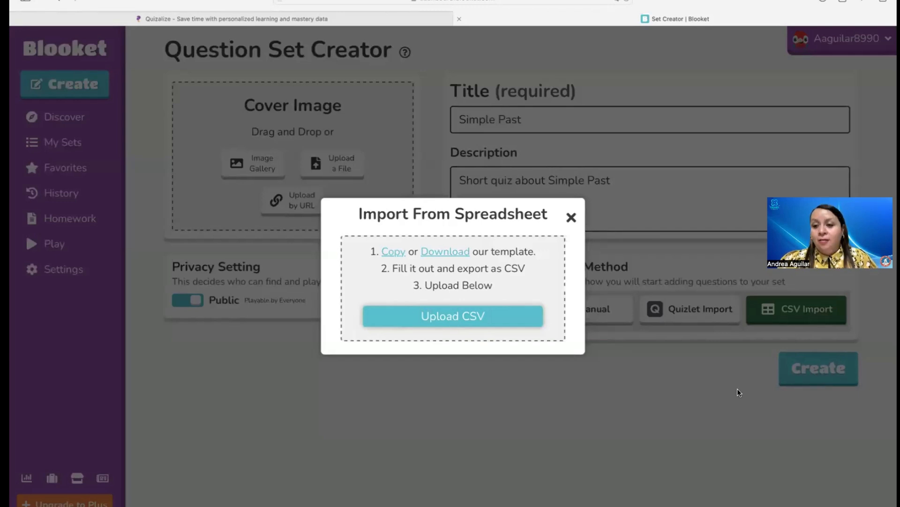
{"action": "left_click", "coordinate": [515, 319]}
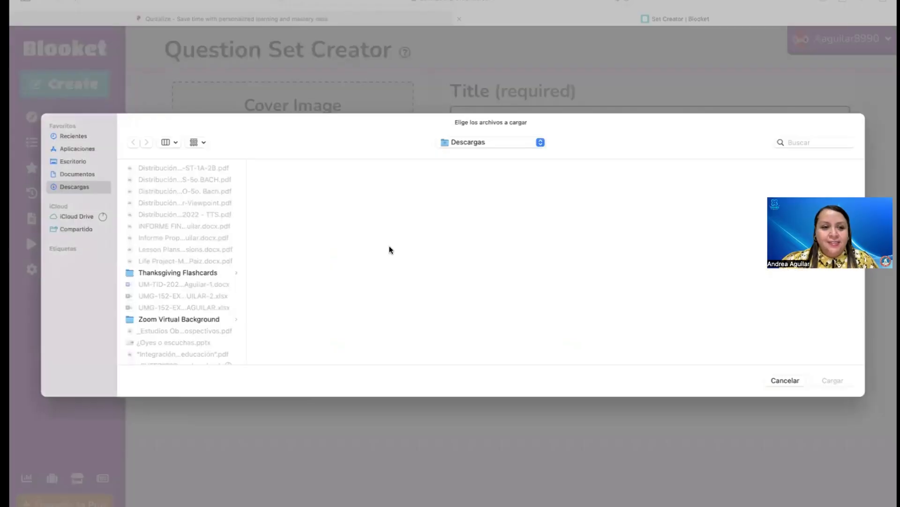
{"action": "left_click", "coordinate": [75, 135]}
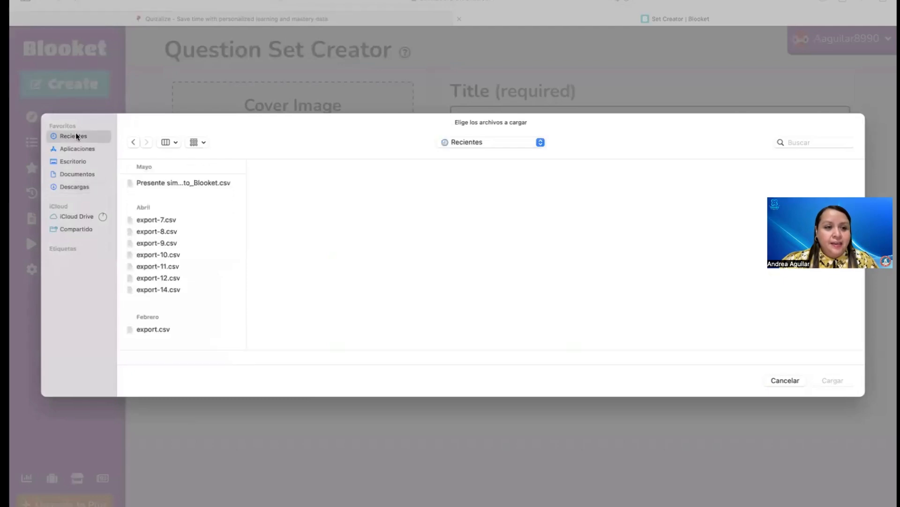
{"action": "left_click", "coordinate": [187, 182]}
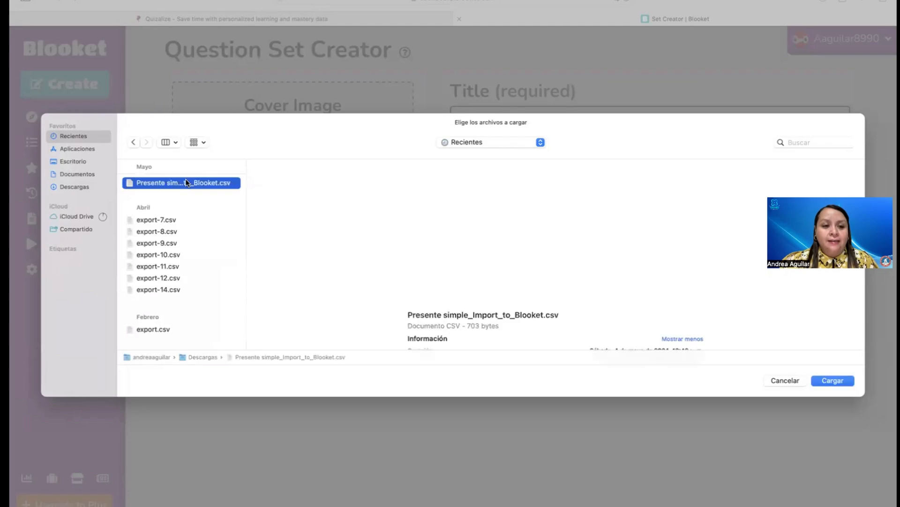
{"action": "left_click", "coordinate": [832, 380]}
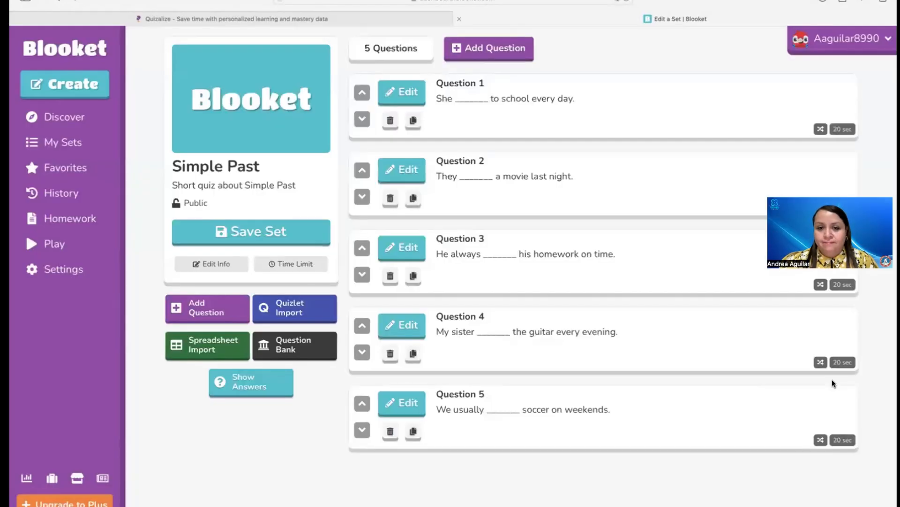